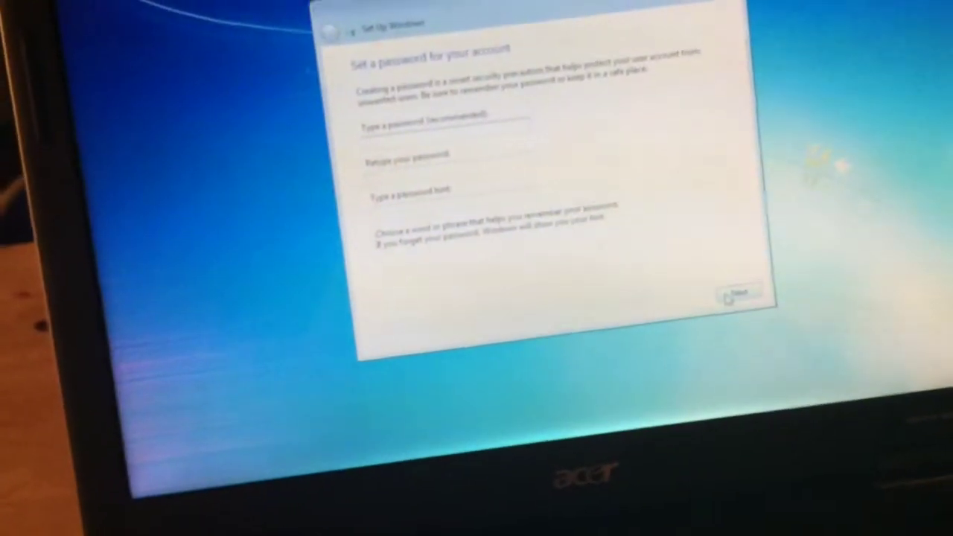
Step: Leave the account password blank and continue Windows 7 Setup to the desktop
{"action": "left_click", "coordinate": [719, 330]}
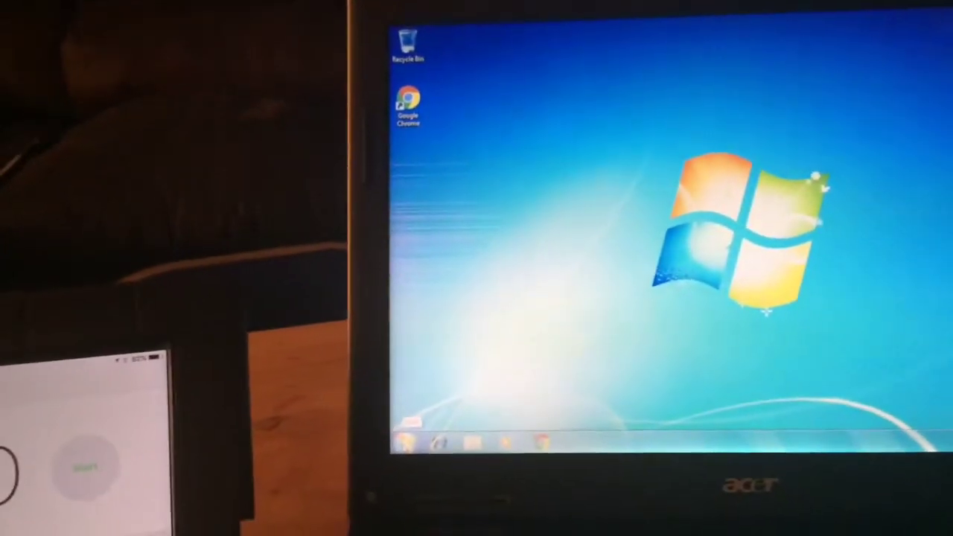
Step: Bring up the Start menu context menu for Computer
{"action": "key", "text": "super"}
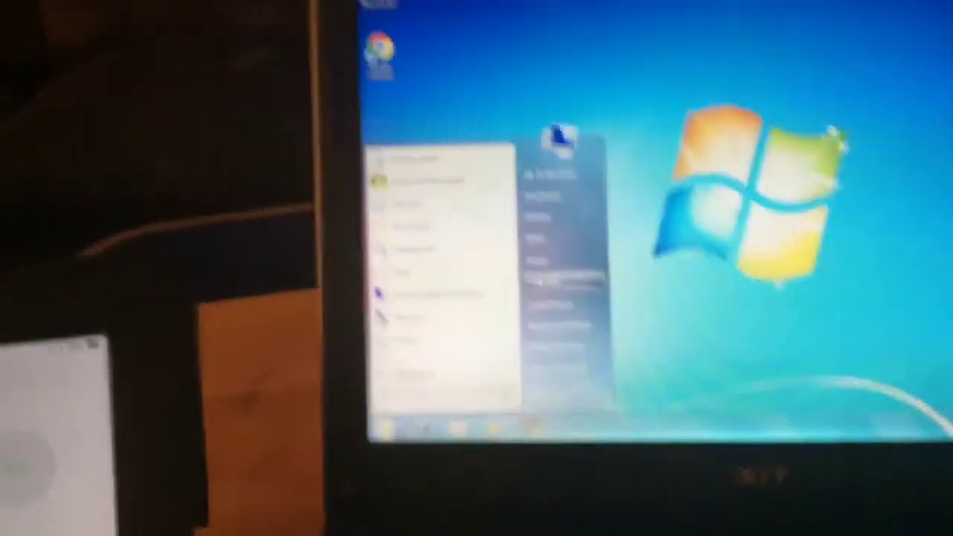
{"action": "right_click", "coordinate": [484, 305]}
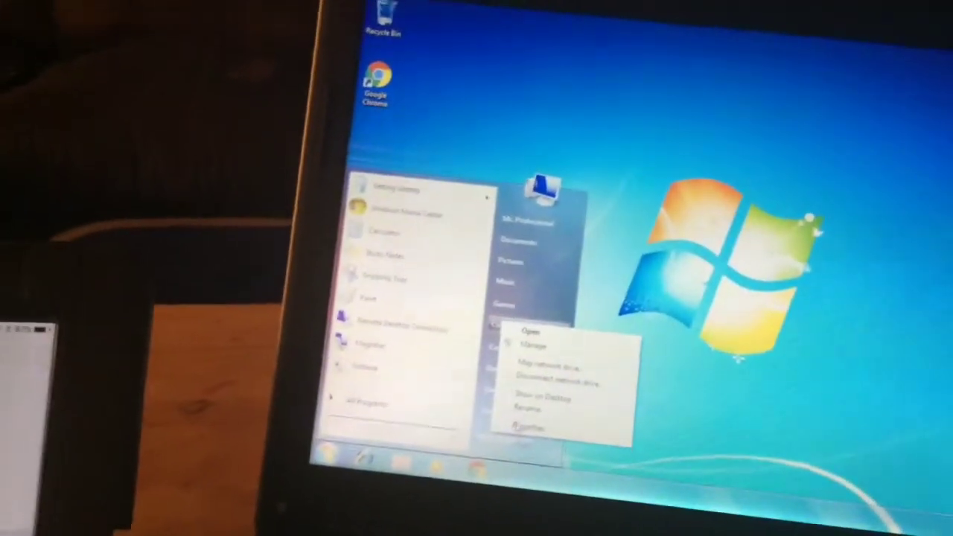
Step: Open Computer Properties and maximize the System window to check activation
{"action": "left_click", "coordinate": [525, 426]}
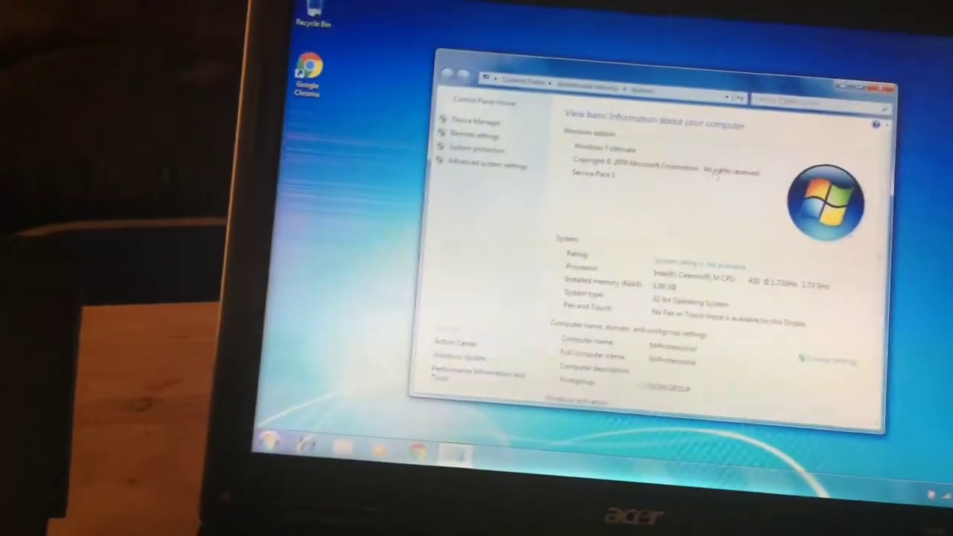
{"action": "left_click", "coordinate": [856, 73]}
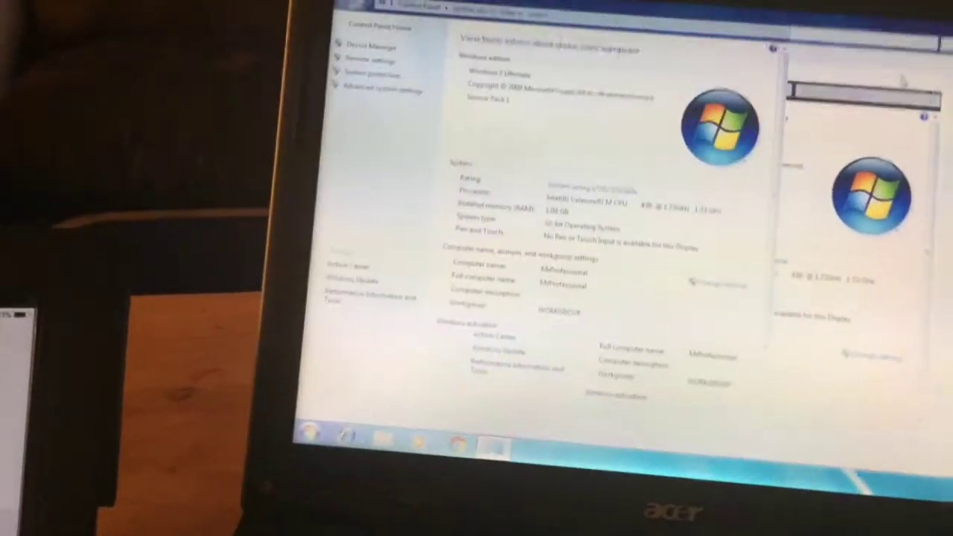